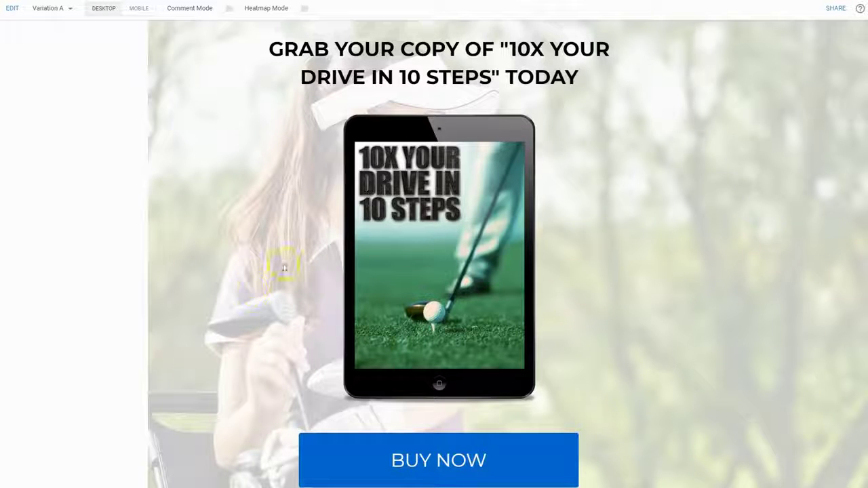
click(625, 259)
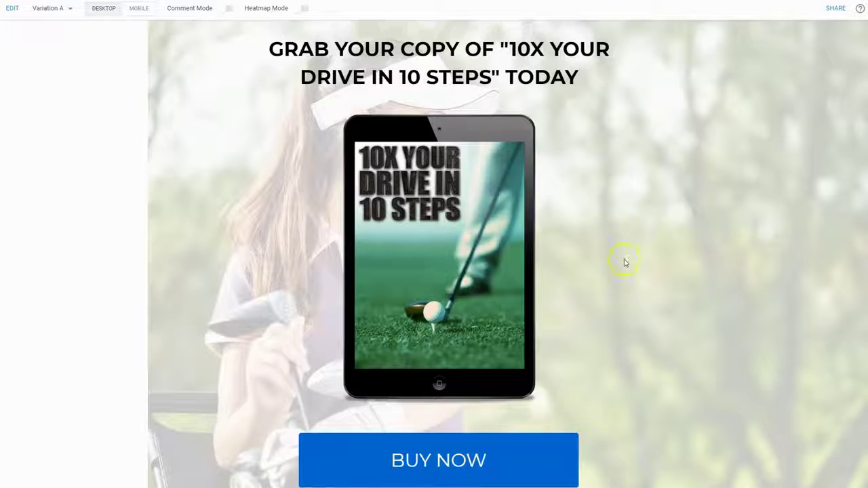
click(598, 228)
click(597, 226)
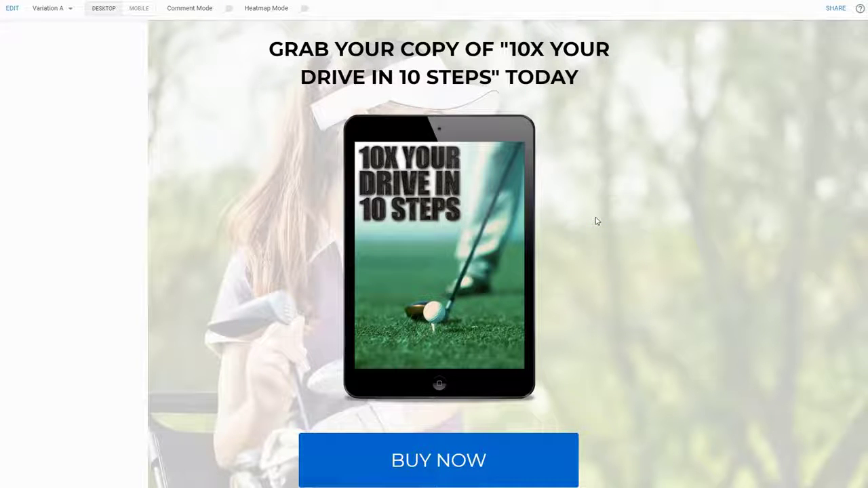
click(423, 244)
click(413, 285)
click(503, 247)
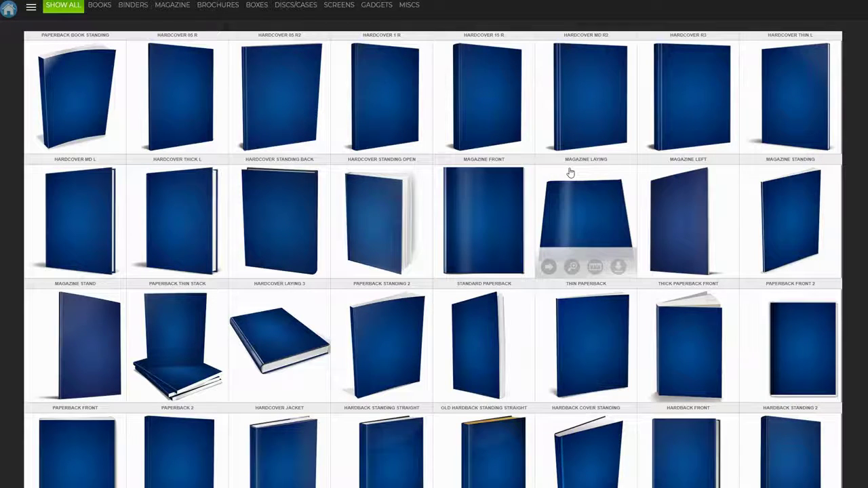
- Create a new cover from the iPad Mini mockup template and give it a solid black background
scroll(570, 173, down, 5)
scroll(570, 173, down, 15)
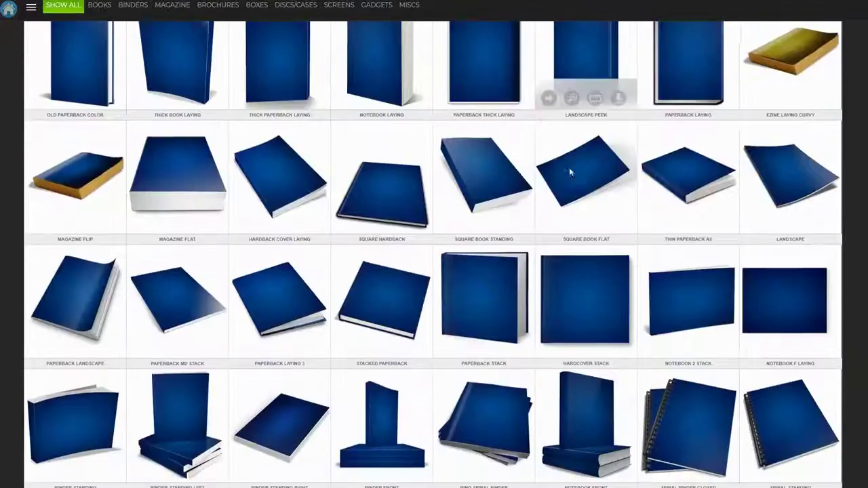
scroll(571, 173, down, 8)
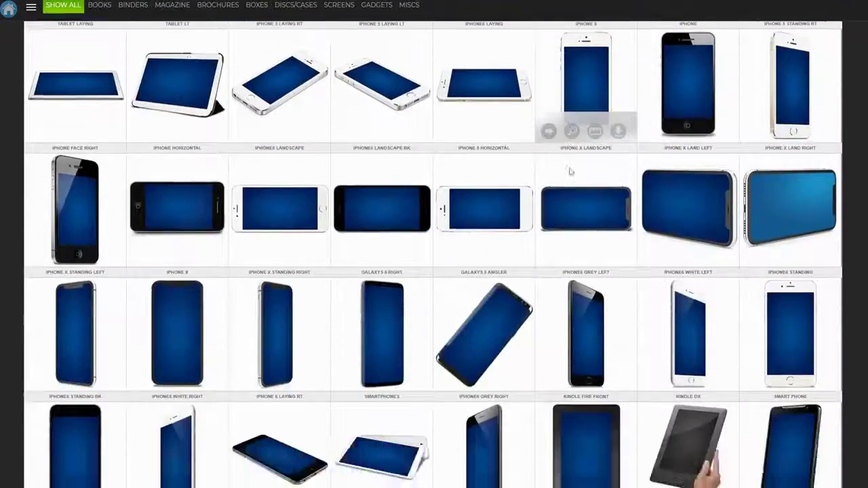
scroll(569, 170, up, 5)
scroll(566, 168, up, 1)
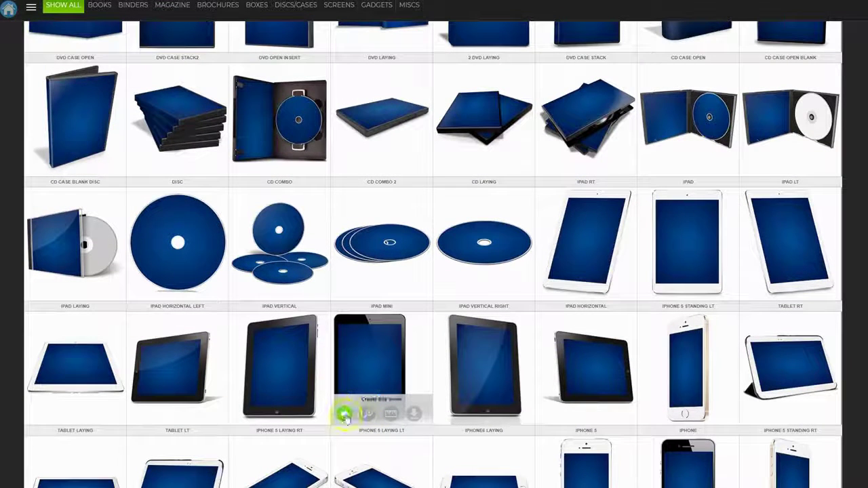
click(344, 412)
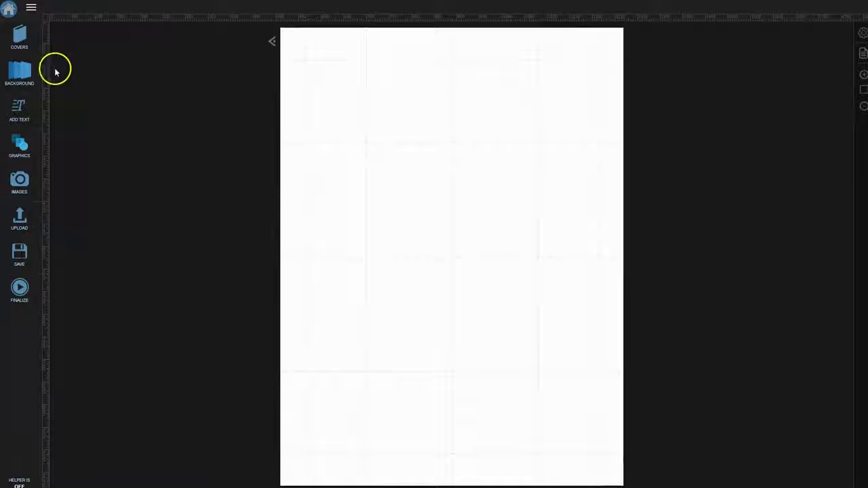
click(15, 76)
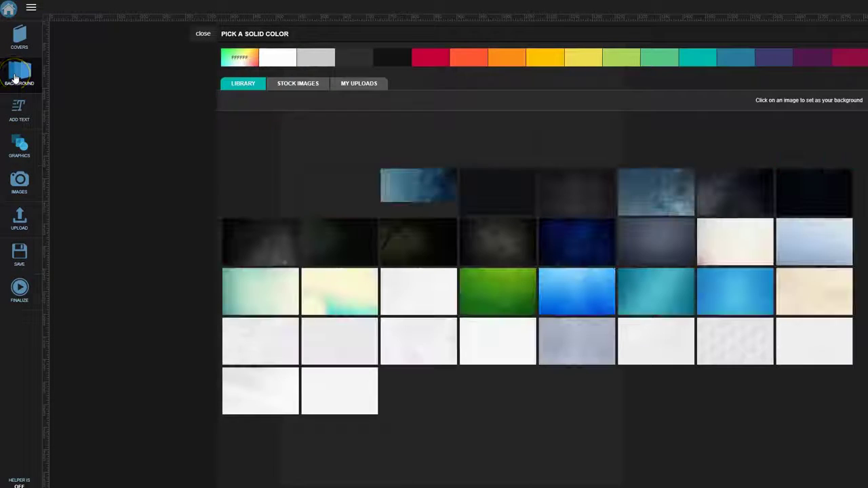
click(398, 59)
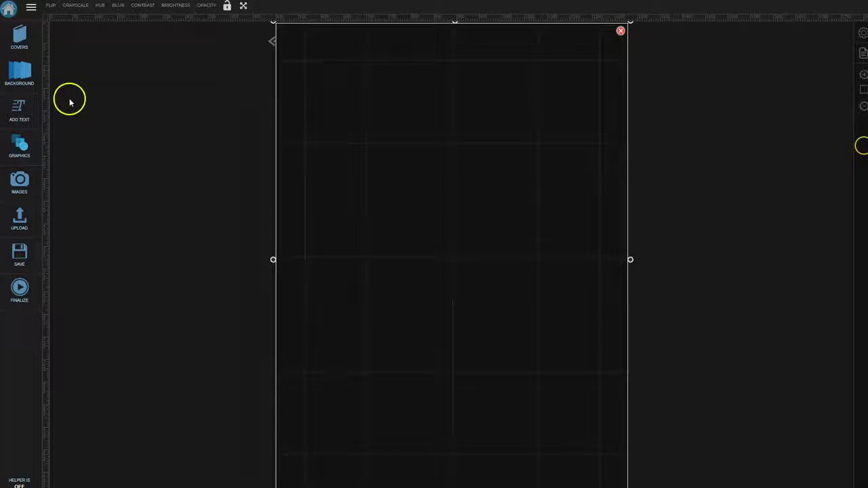
- Add a heading reading "DIY HOME REPAIR GUIDE" and position it near the upper edge of the cover
click(17, 110)
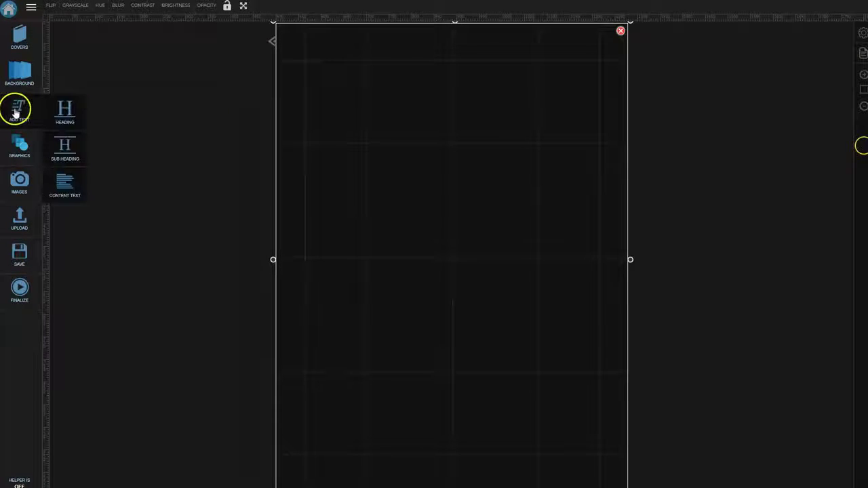
click(68, 111)
double_click(439, 116)
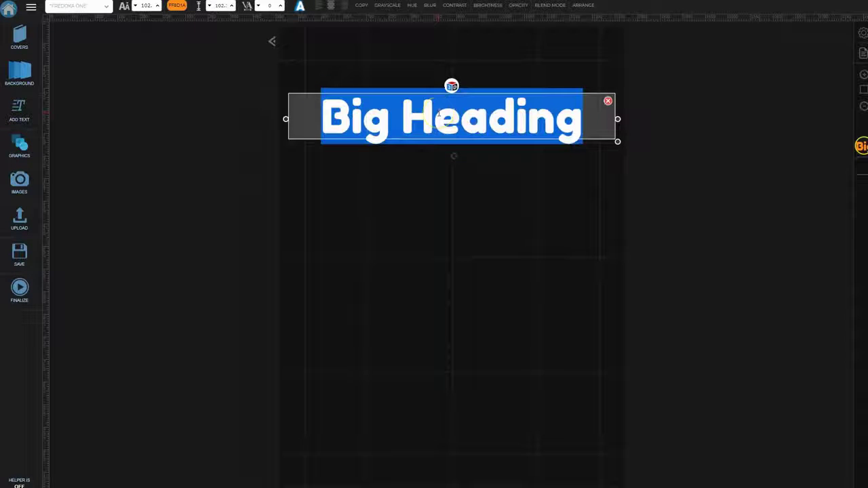
text(DIY)
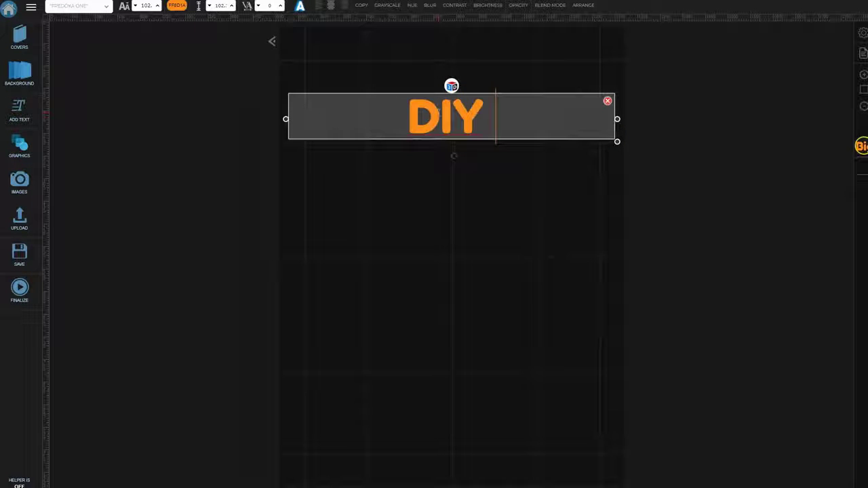
text( HOME RE)
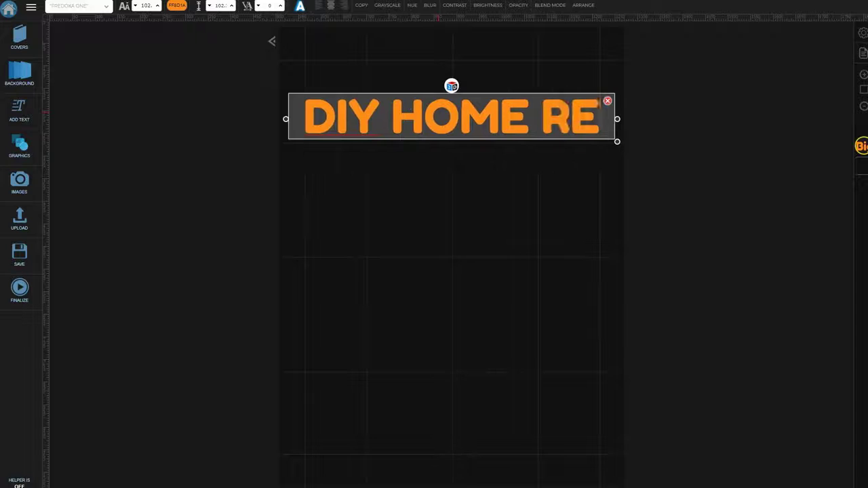
text(PAIR GUIDE)
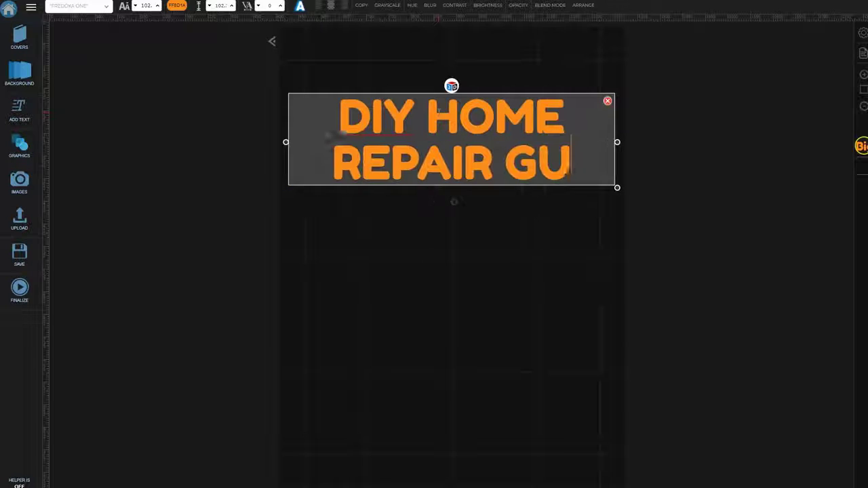
drag(497, 93, 500, 49)
click(726, 132)
click(329, 172)
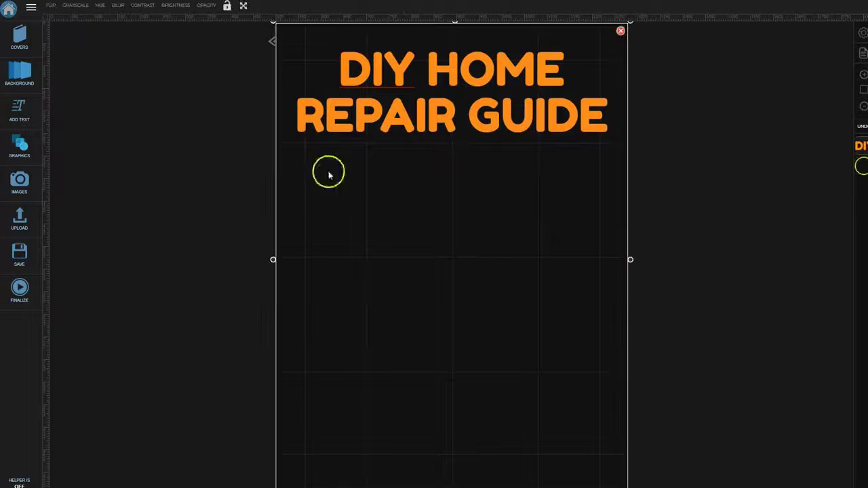
- Search the stock images for "construction" and insert the photo of hand tools on a wooden surface into the cover
click(19, 181)
click(434, 39)
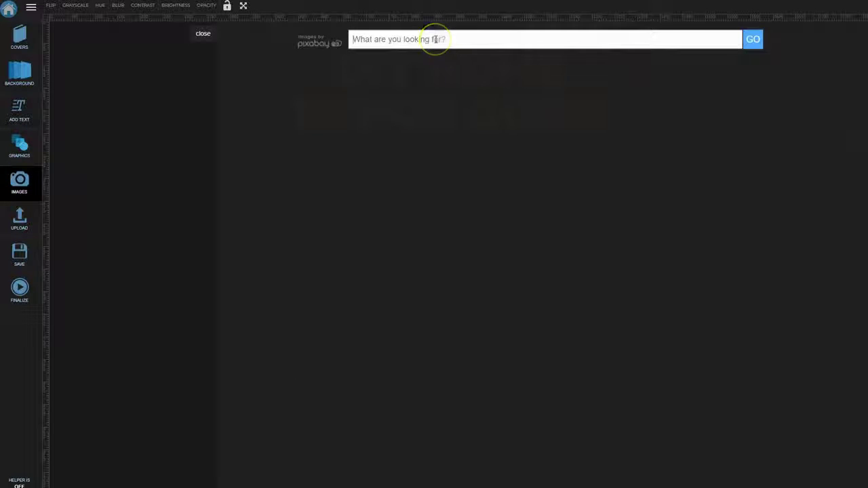
text(construction)
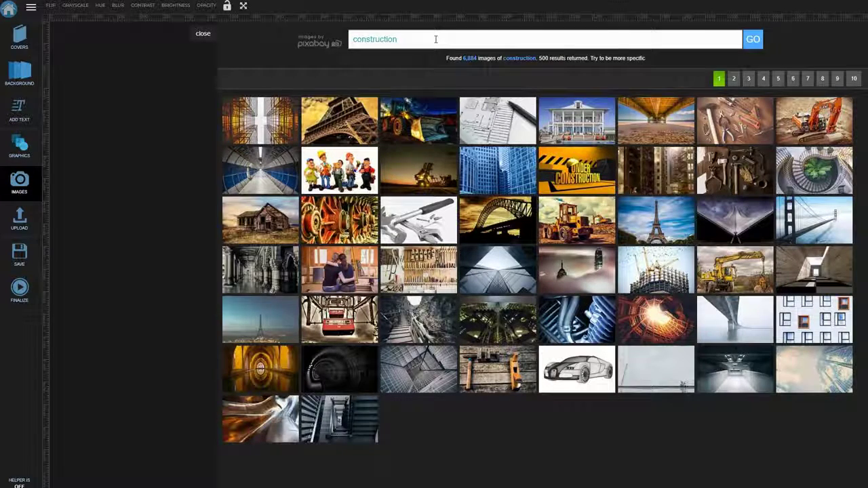
click(730, 122)
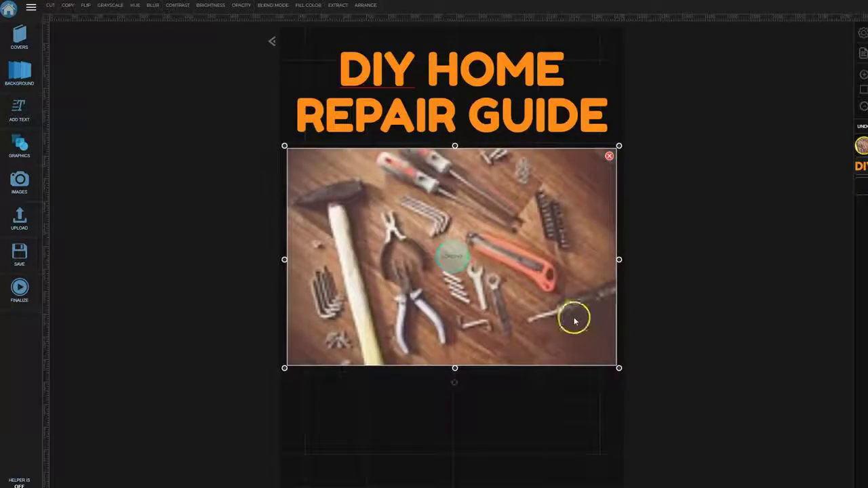
- Enlarge the hand-tools photo, adjust its position below the title, and finalize the cover
drag(618, 369, 795, 478)
drag(717, 339, 714, 326)
click(23, 297)
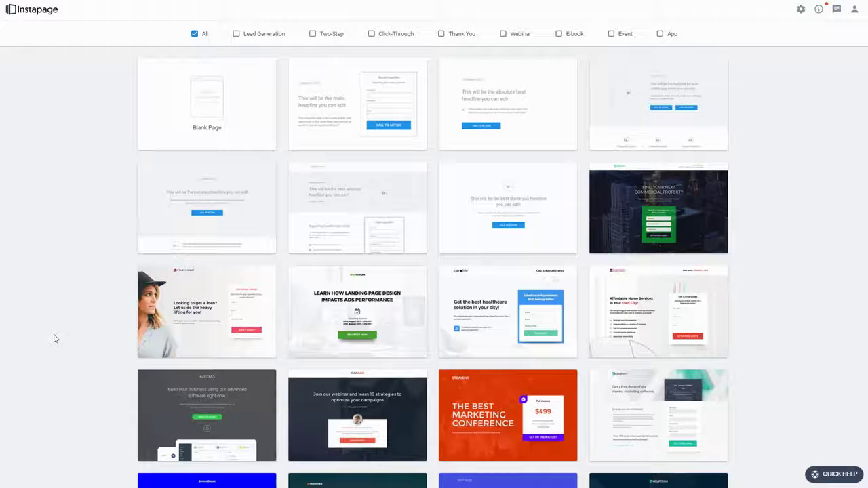
- In Instapage, create a page named "asd" from the "We love helping homeowners" template with the form beside the headline
scroll(54, 340, down, 7)
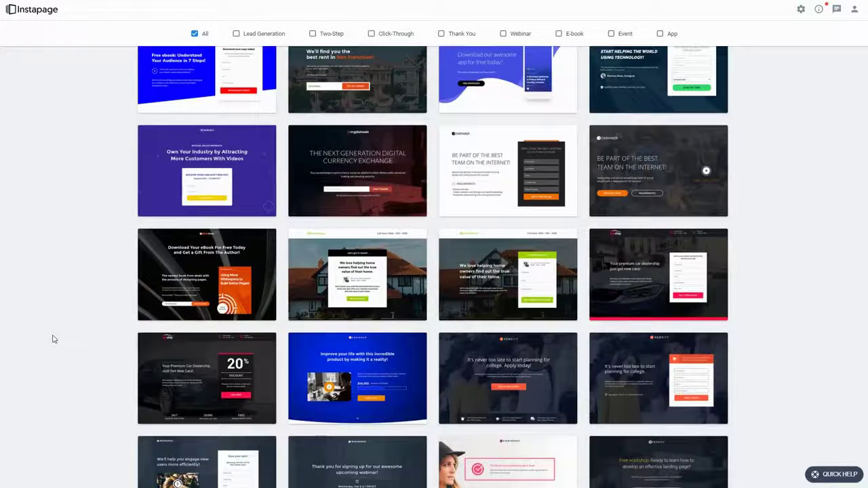
scroll(53, 339, up, 8)
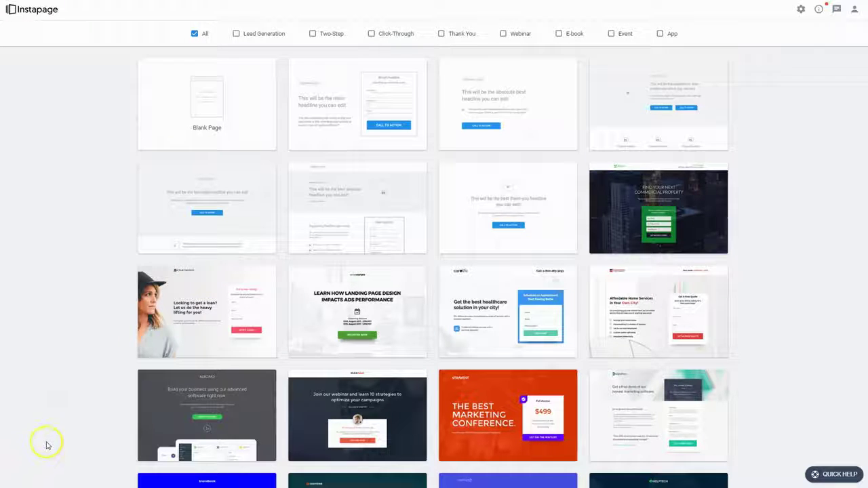
scroll(48, 444, down, 5)
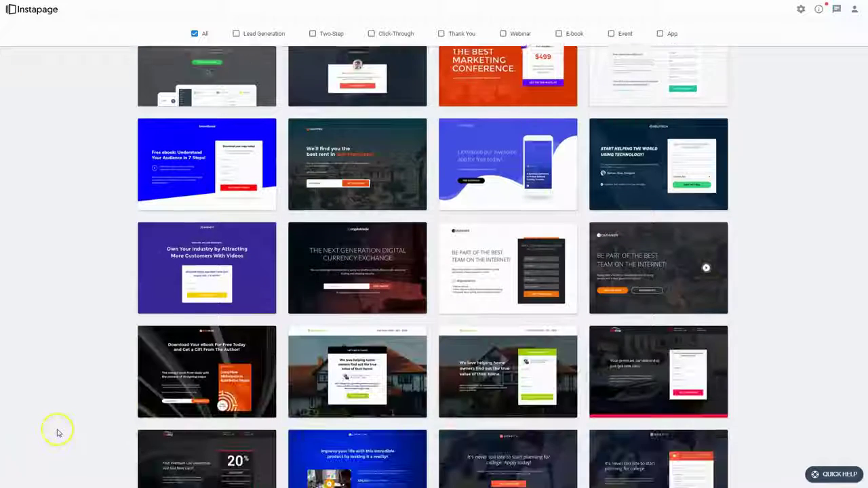
scroll(59, 432, down, 1)
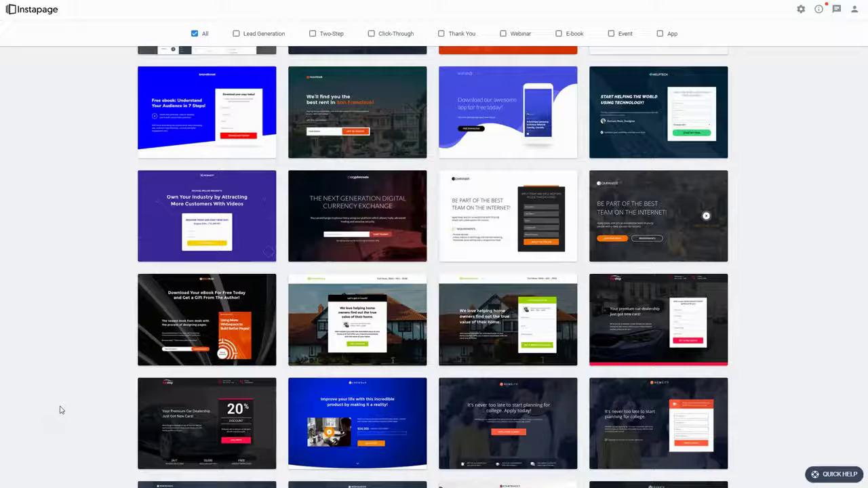
mouse_move(562, 318)
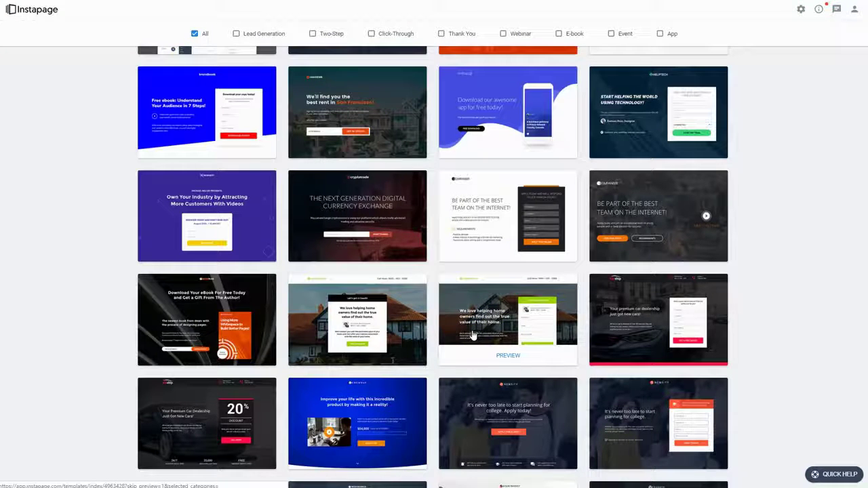
mouse_move(497, 332)
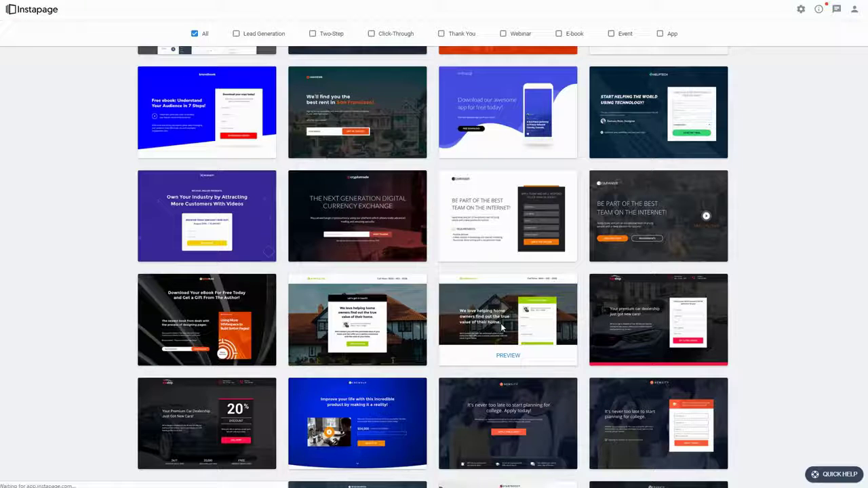
click(501, 323)
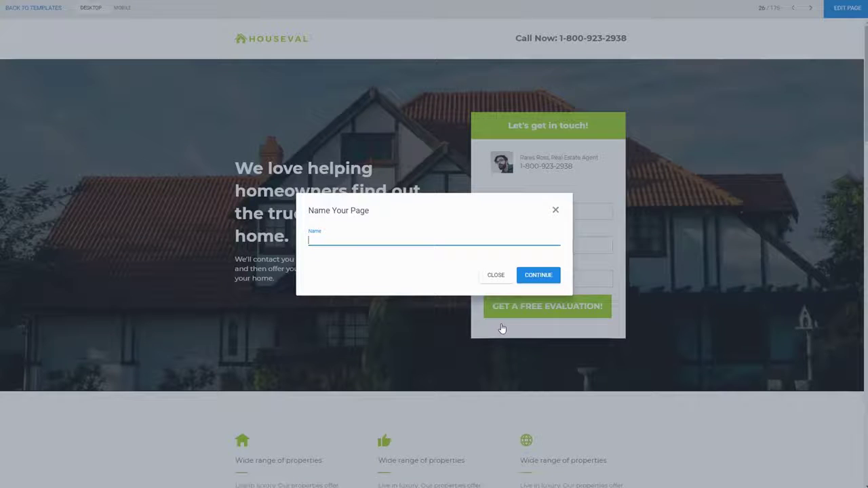
text(asd)
click(539, 278)
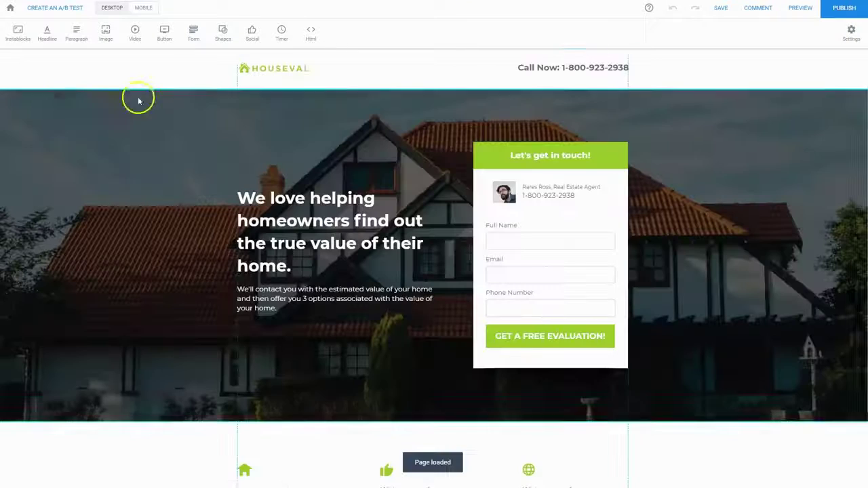
- Delete the "Wide range of properties" block below the main house-photo section
scroll(72, 178, down, 1)
click(56, 400)
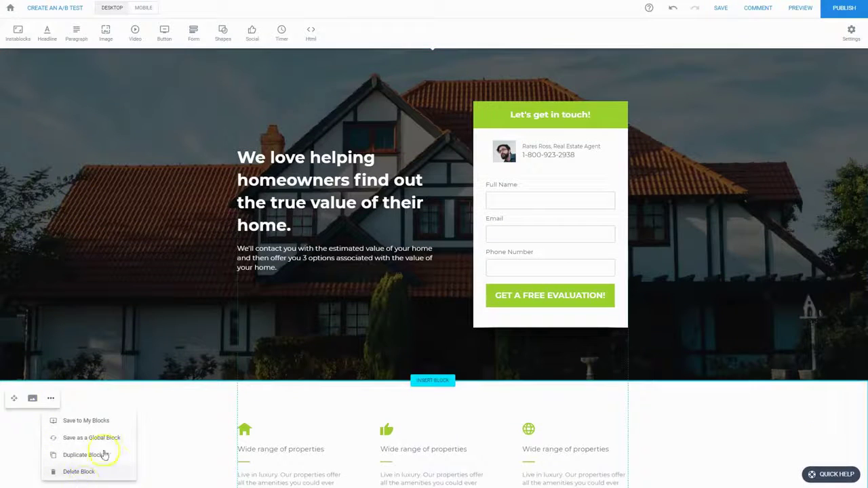
click(83, 468)
- Delete the "Let's get in touch!" header and the agent's contact details from the form card
click(568, 116)
key(Delete)
click(556, 148)
key(Delete)
click(556, 156)
click(49, 38)
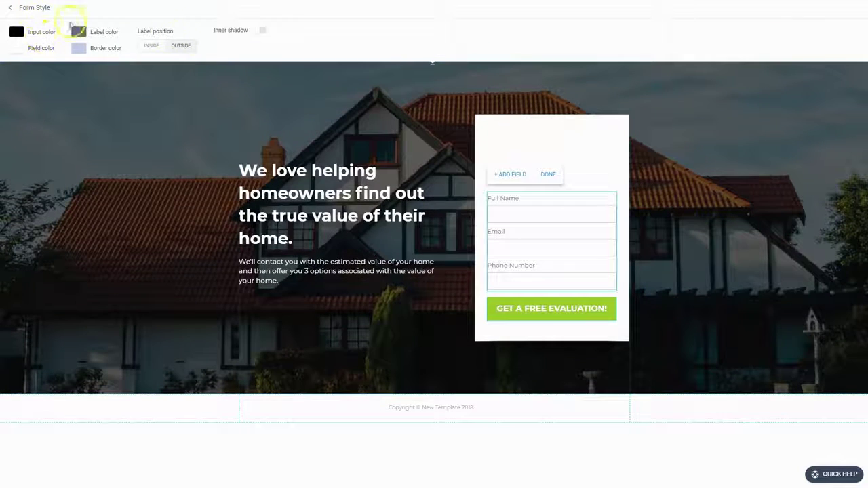
click(10, 12)
click(175, 77)
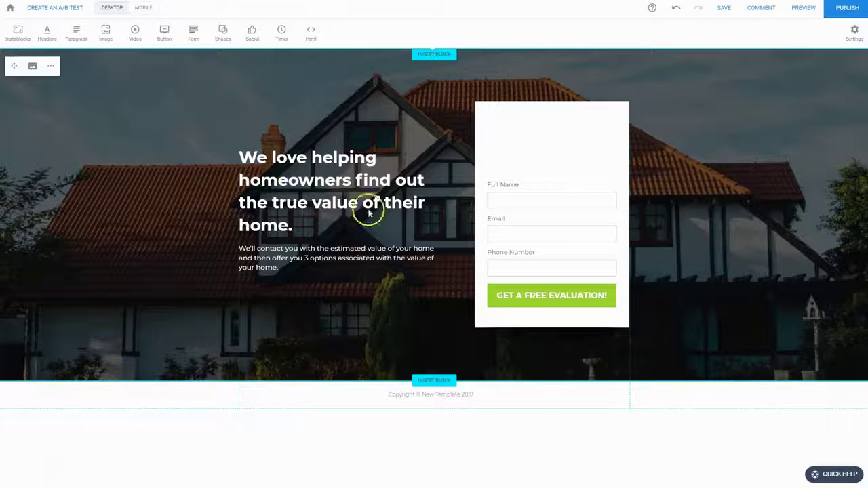
- Replace the headline with "Finally Master the art of DIY Home Improvement and Repair" and move it up in the house-photo block
click(305, 202)
triple_click(304, 202)
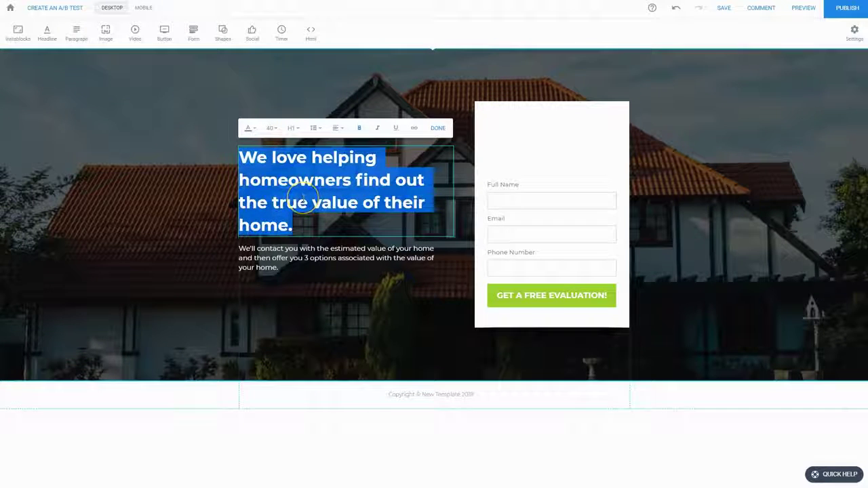
text(Finally )
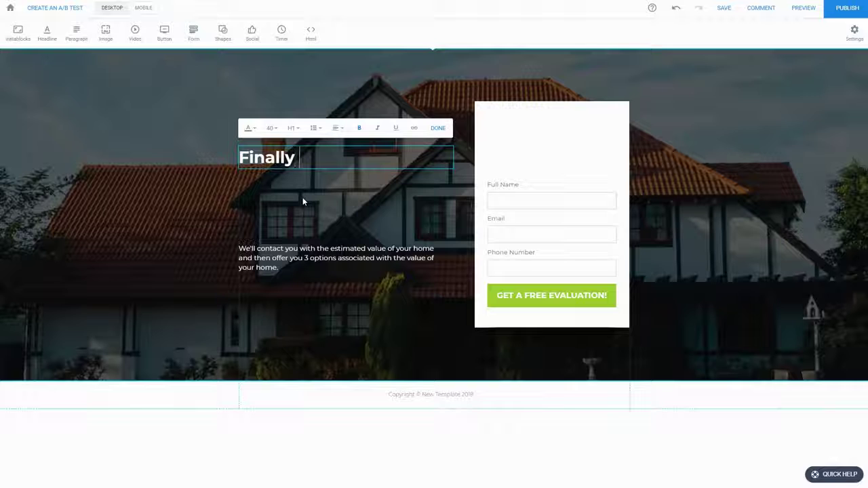
text(Master the ar)
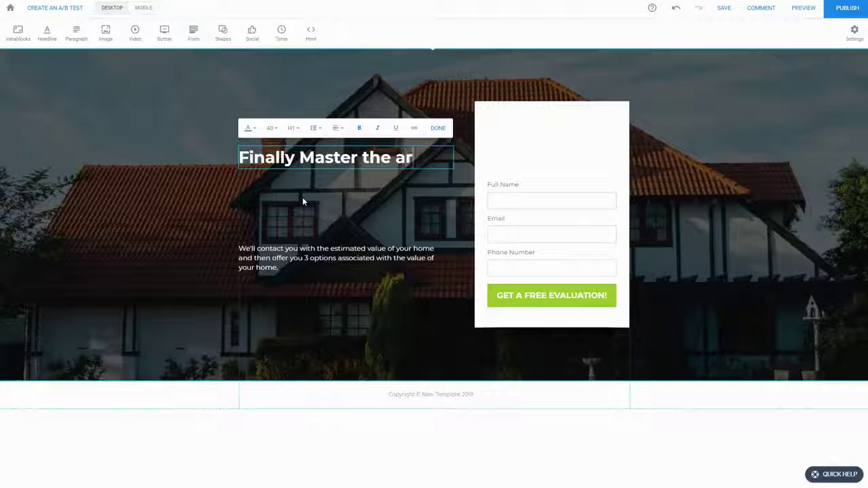
text(t of DIY )
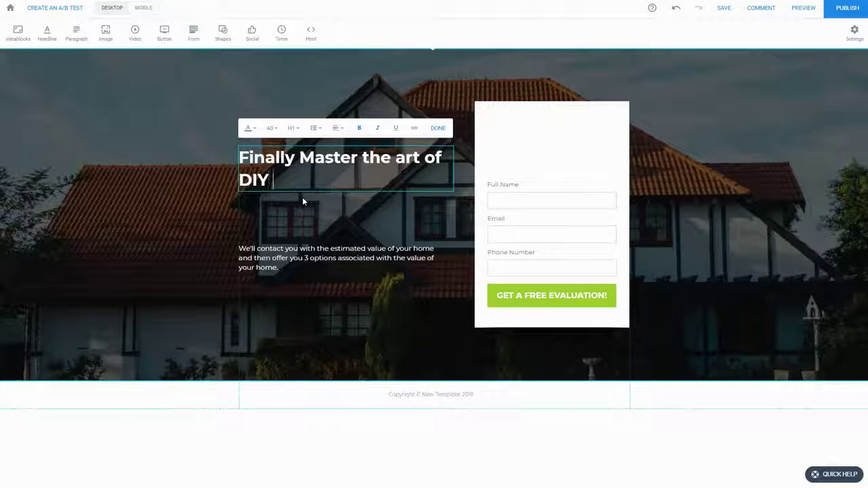
text(Home Impro)
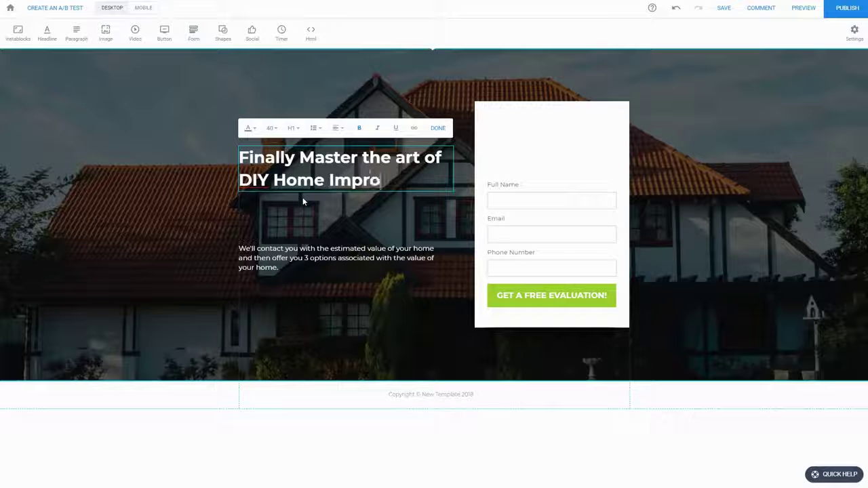
text(vement and Repai)
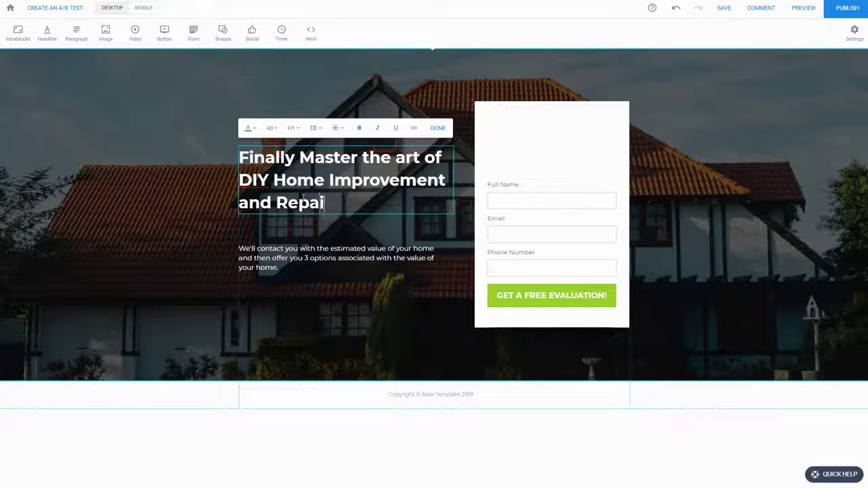
text(r)
click(438, 127)
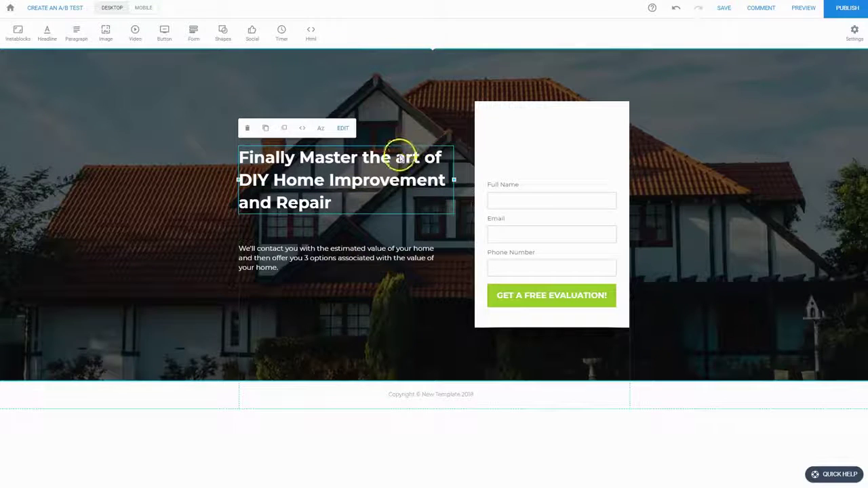
drag(403, 148, 384, 101)
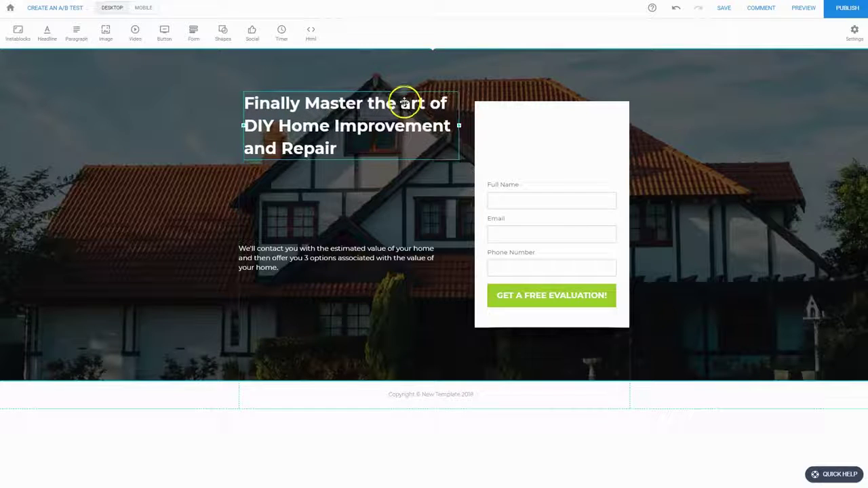
click(350, 200)
- Delete the home-value paragraph and paste the tablet image of the DIY Home Repair Guide below the headline
click(316, 256)
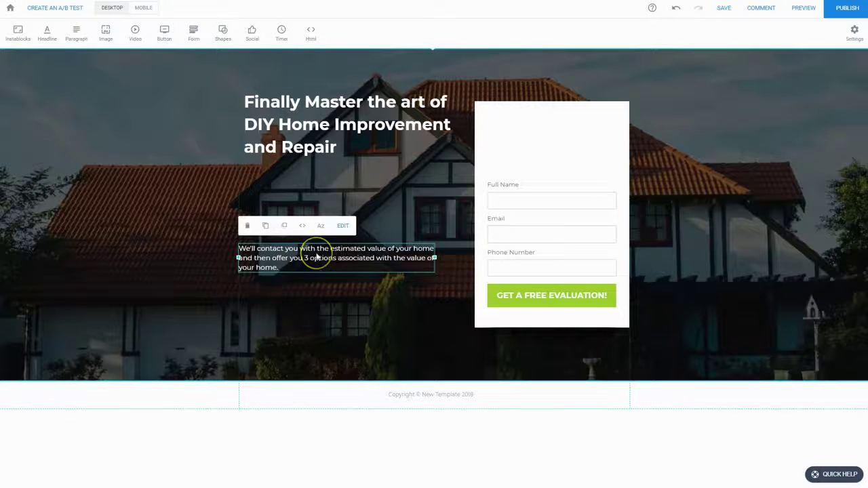
key(Delete)
key(ctrl+v)
drag(327, 233, 370, 242)
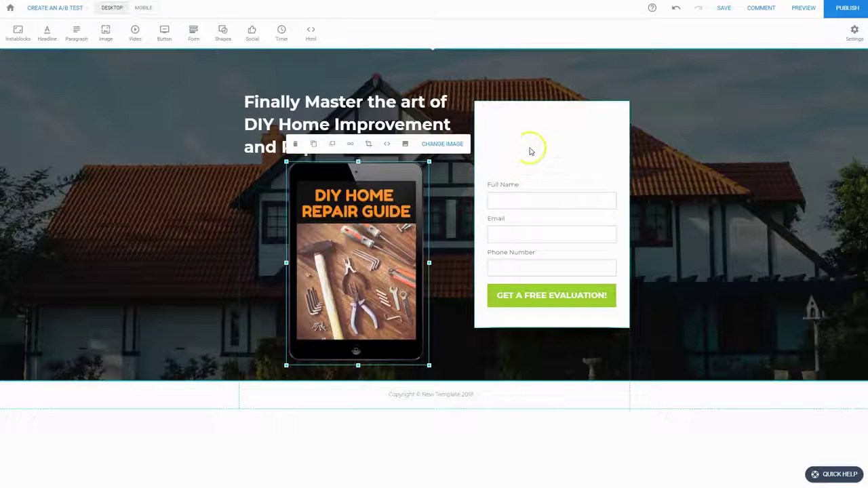
- Shorten the white form card from above to fit its fields, and relabel the form's submit button "GET THE GUIDE"
click(552, 102)
drag(552, 102, 556, 170)
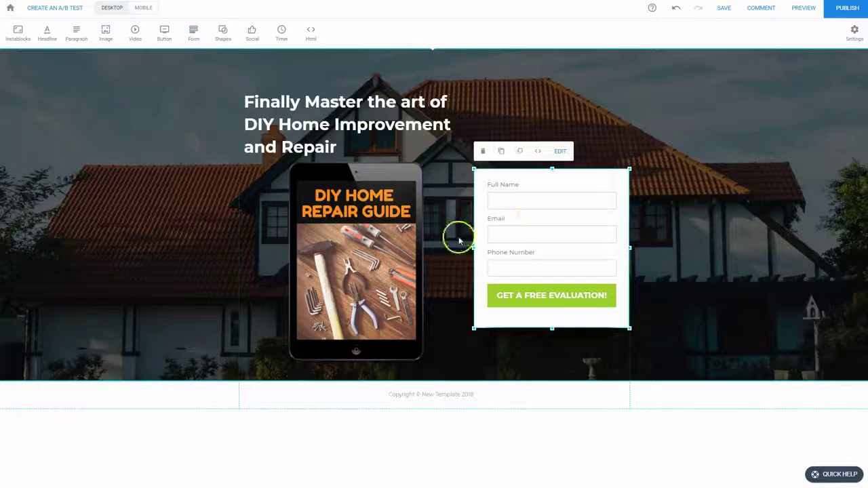
click(575, 306)
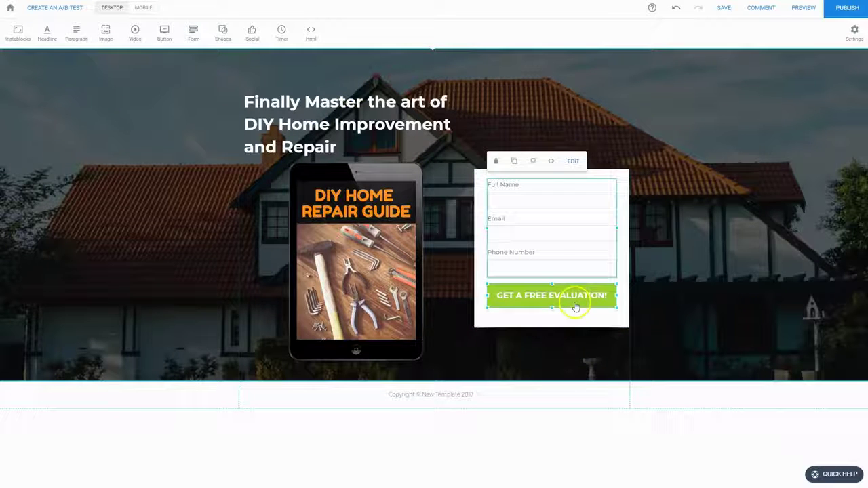
click(573, 161)
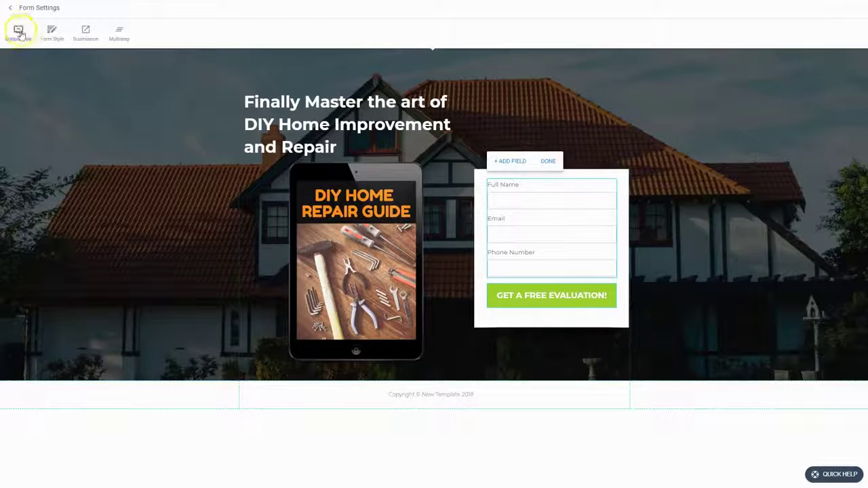
click(19, 32)
drag(76, 38, 18, 39)
text(THE GUIDE)
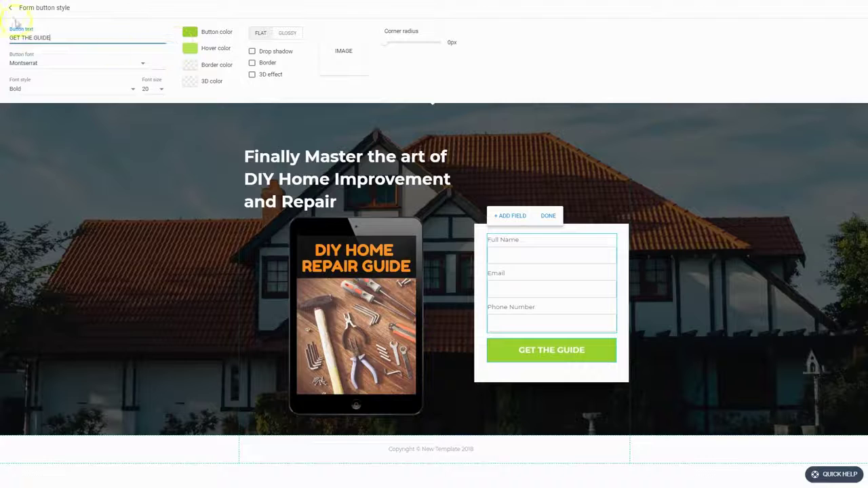
click(174, 140)
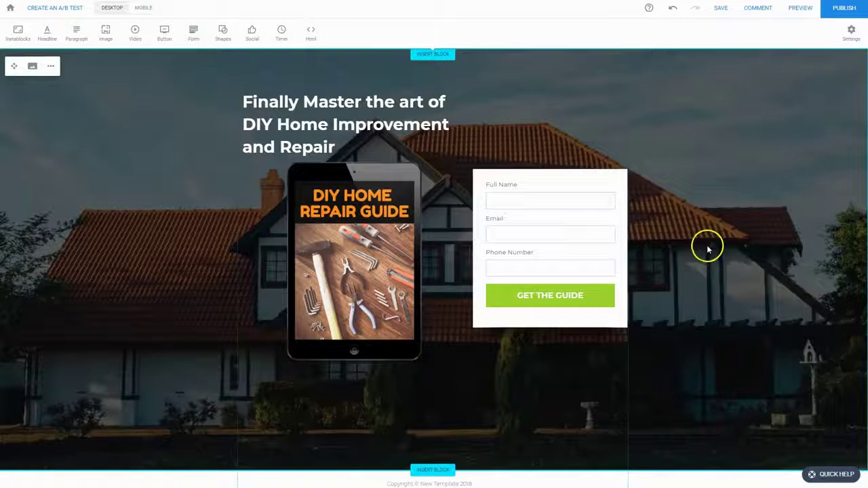
- View the page-level integrations and open the GetResponse integration setup, then close it without connecting an account
click(850, 29)
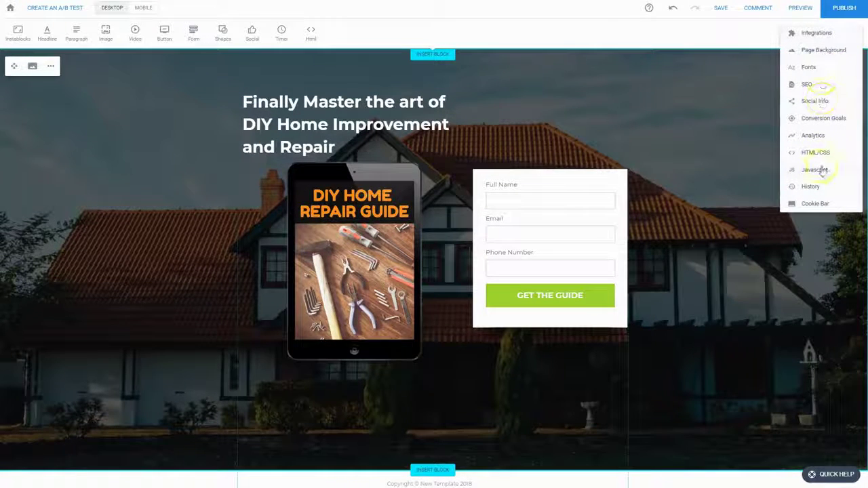
click(817, 33)
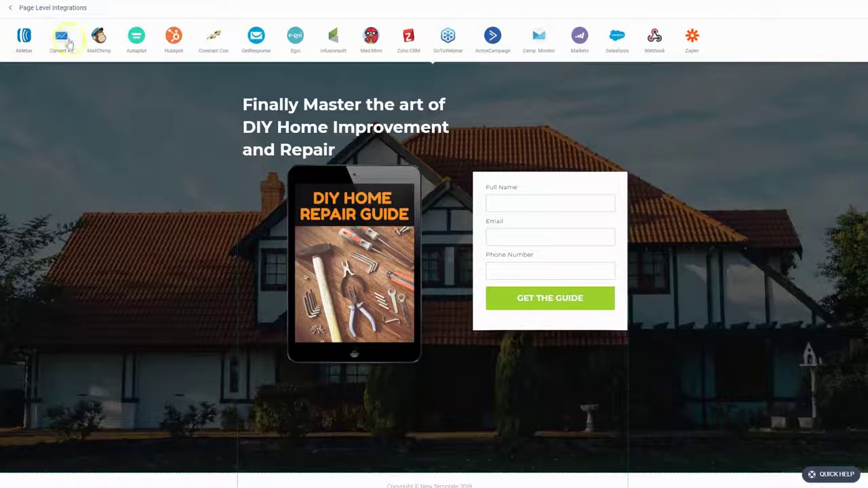
click(264, 41)
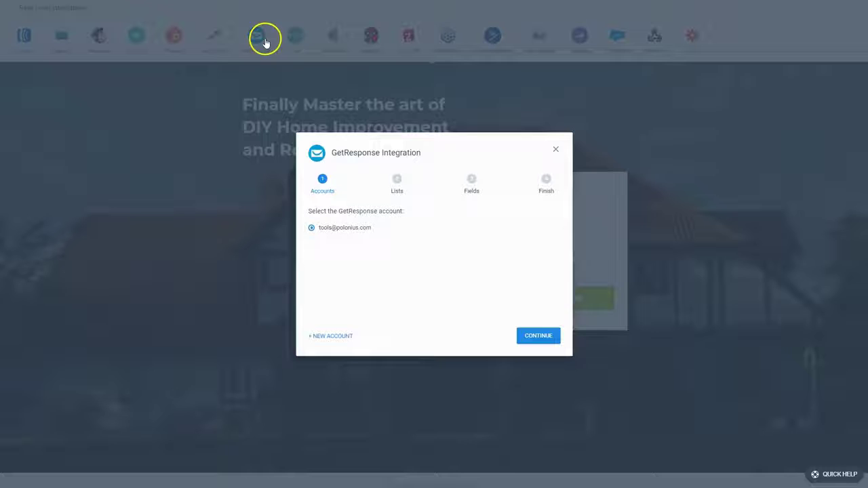
click(242, 95)
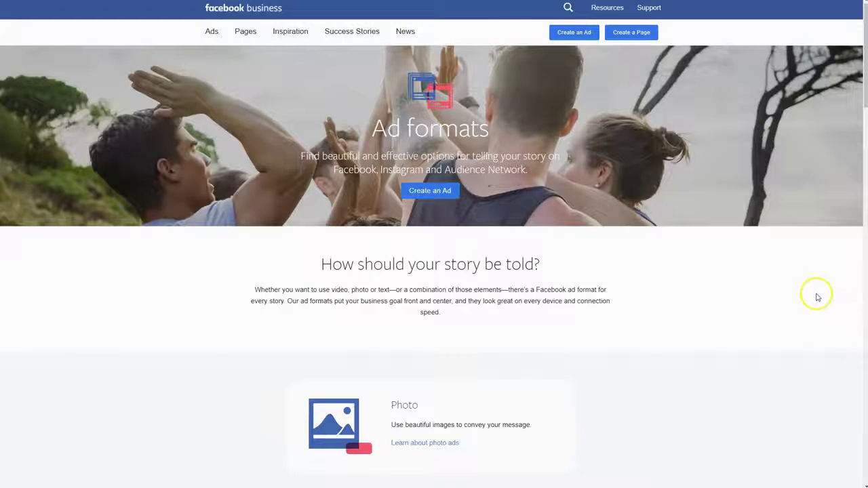
- On Facebook Business's Ad formats page, review the available formats, from photo, video and carousel to slideshow, collection and Messenger
scroll(836, 282, down, 3)
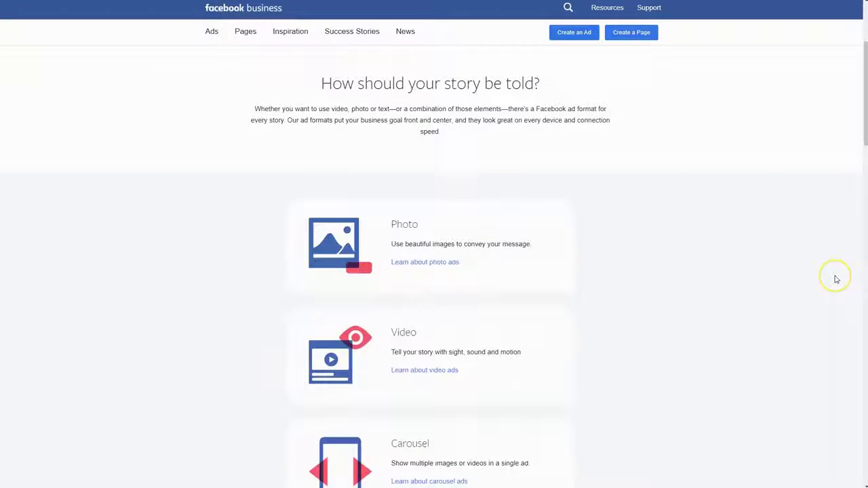
scroll(836, 279, down, 1)
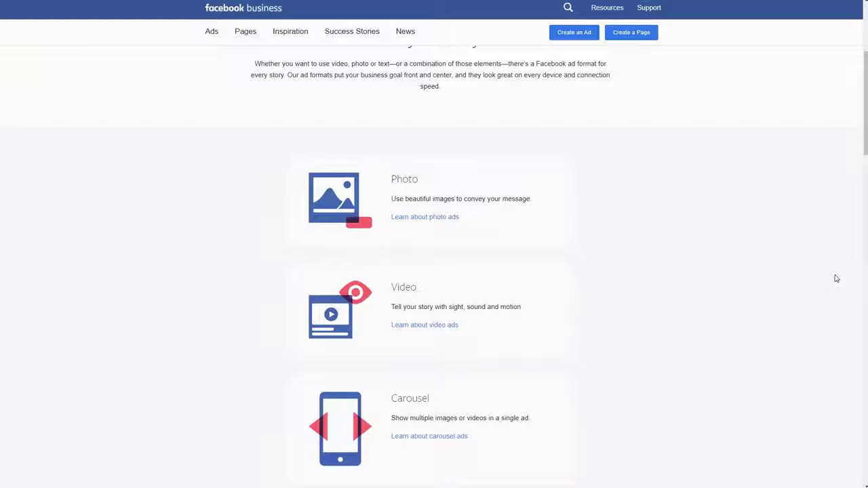
scroll(837, 279, down, 3)
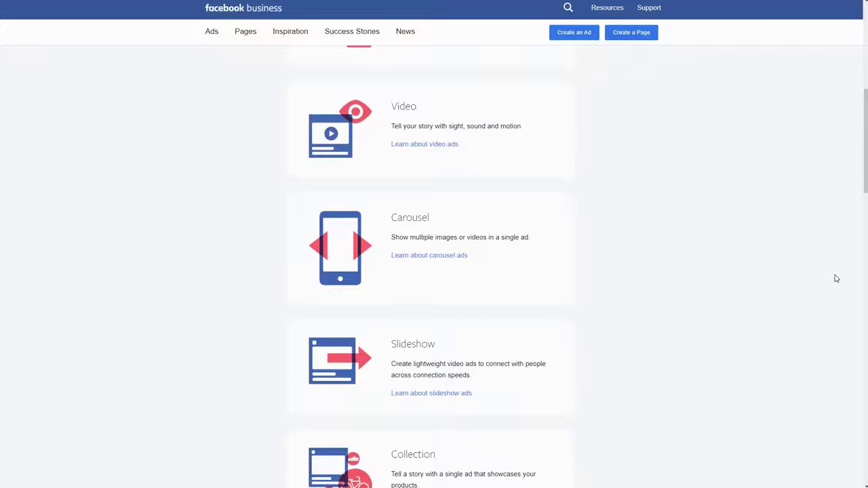
scroll(837, 279, down, 2)
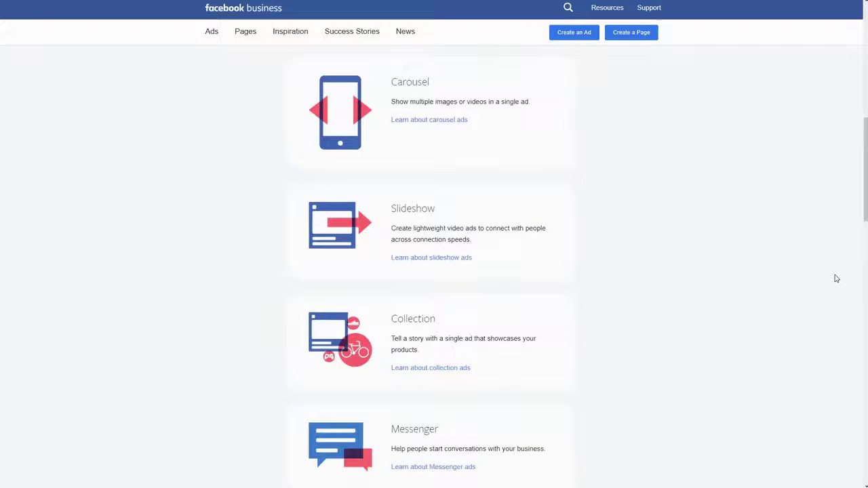
scroll(836, 279, down, 2)
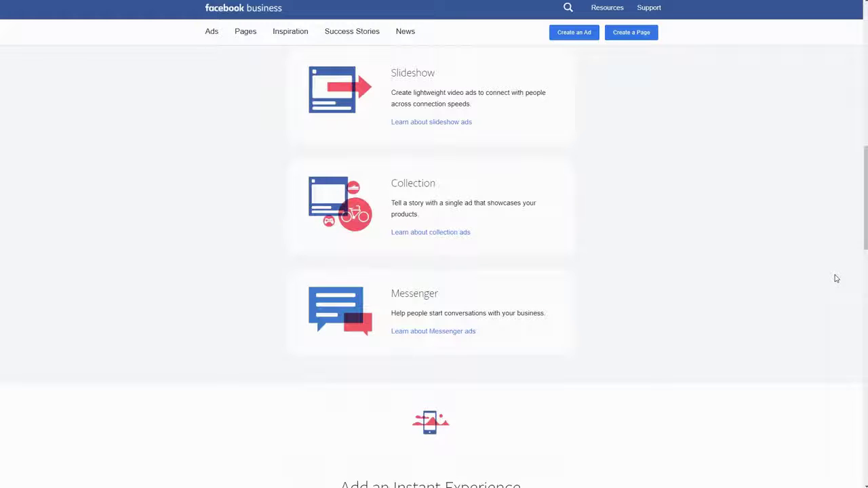
scroll(836, 279, down, 2)
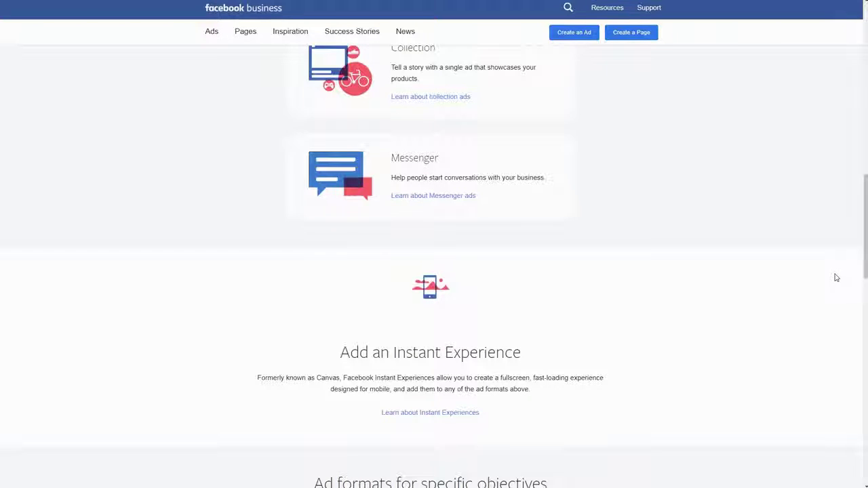
scroll(837, 279, down, 6)
scroll(836, 278, down, 4)
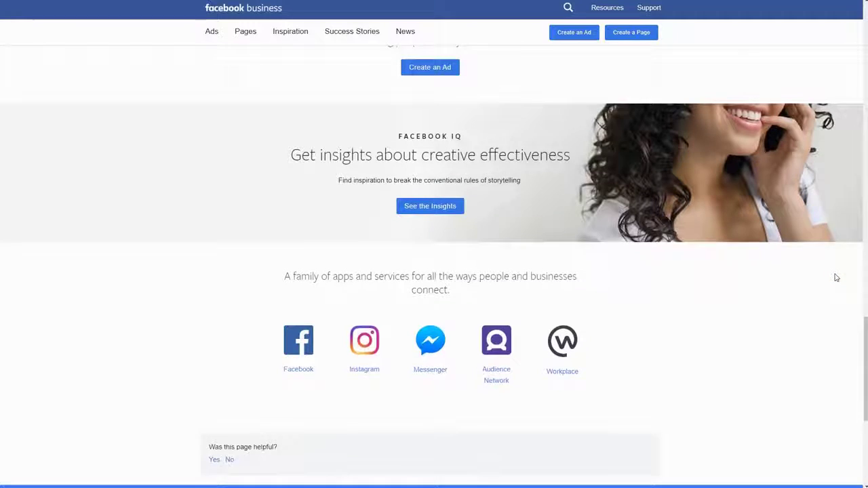
scroll(836, 278, up, 5)
scroll(837, 279, up, 6)
scroll(836, 278, up, 6)
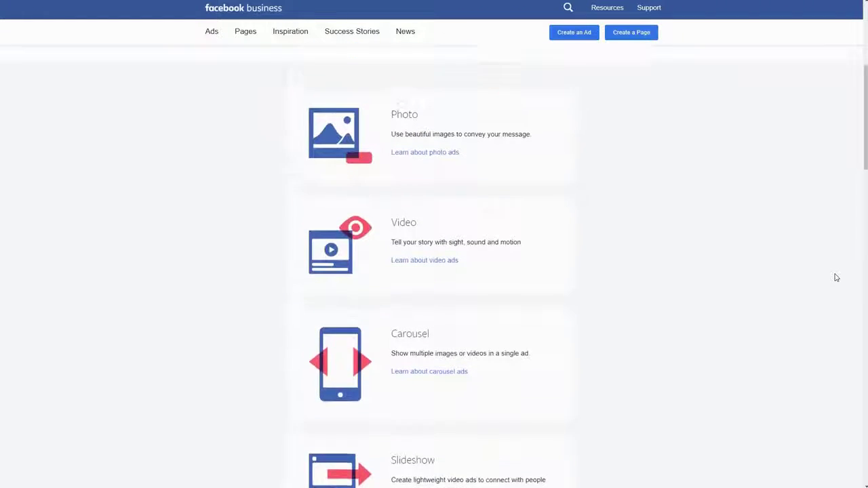
scroll(836, 278, up, 4)
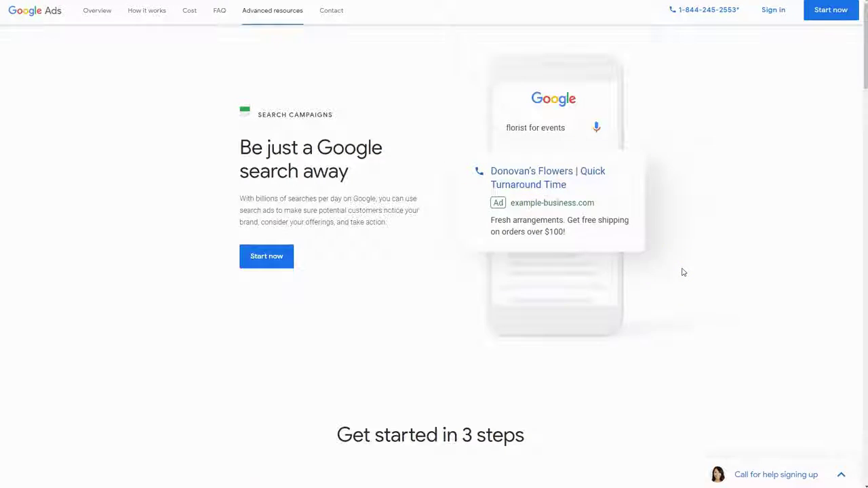
- On the Google Ads Search campaigns page, review the three setup steps and the ways Search ads reach people
scroll(683, 272, down, 3)
scroll(684, 272, down, 7)
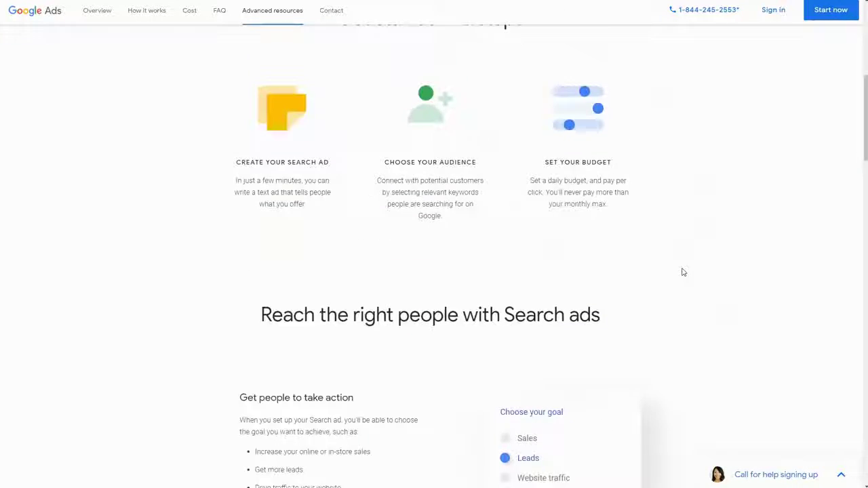
scroll(683, 272, down, 8)
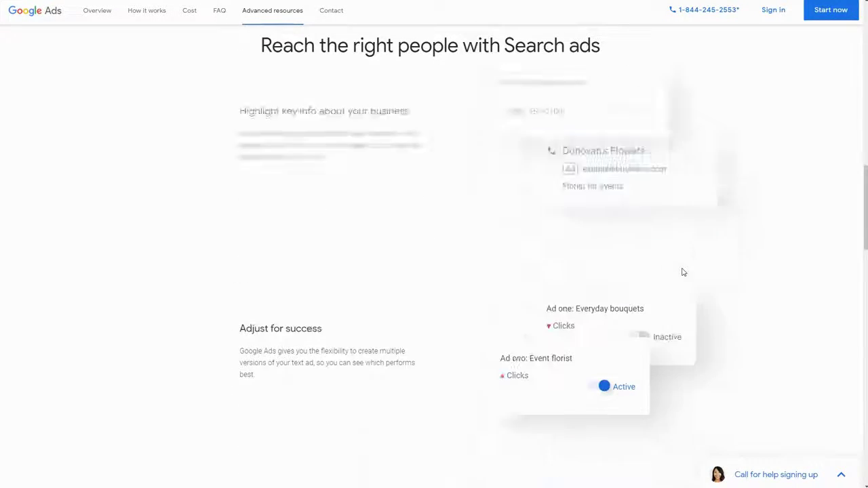
scroll(684, 272, down, 6)
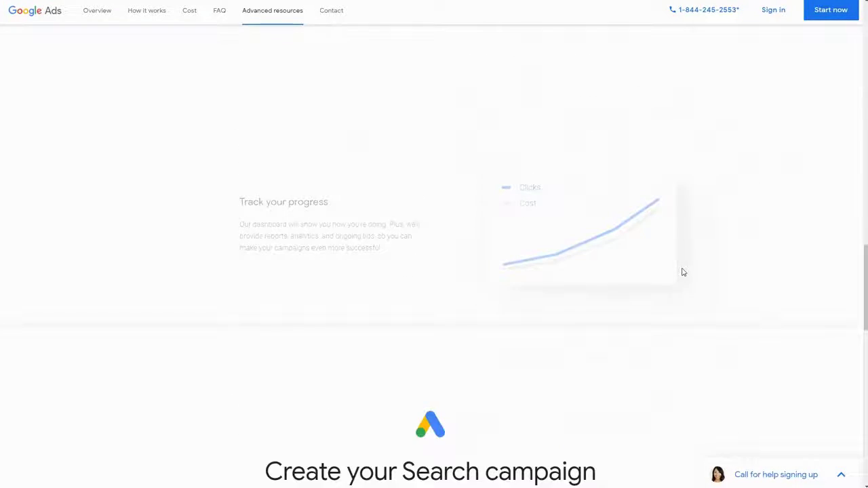
scroll(684, 272, down, 3)
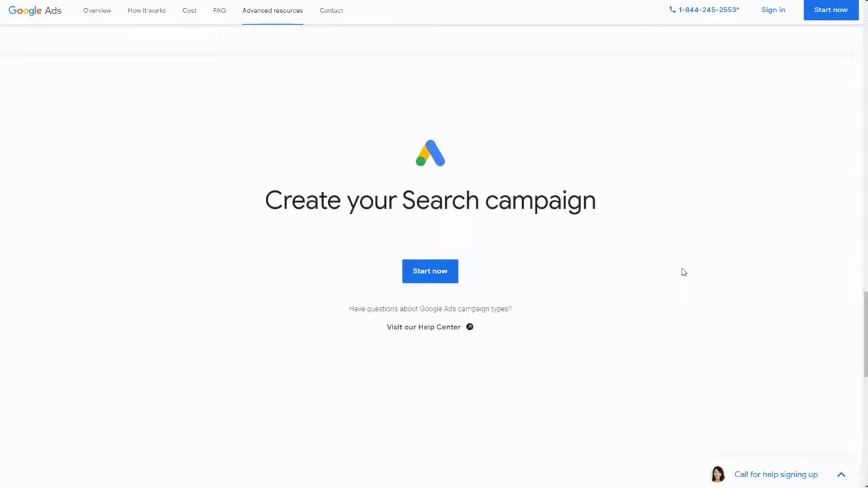
scroll(684, 272, up, 10)
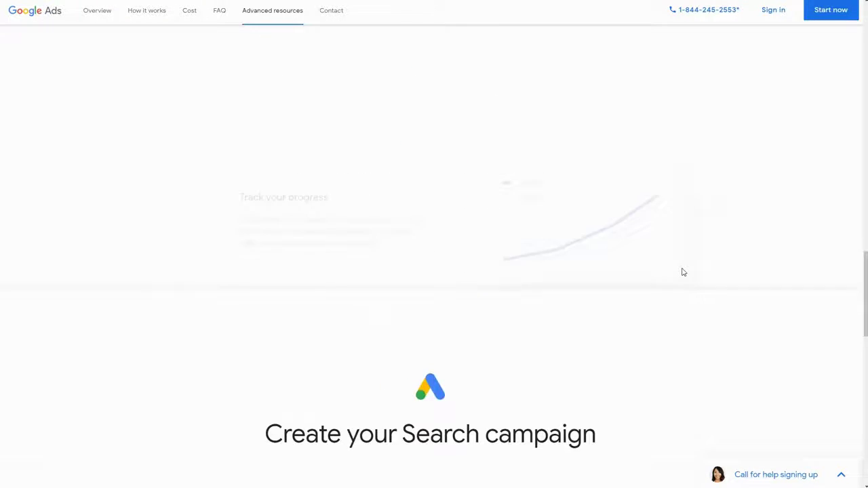
scroll(683, 272, up, 10)
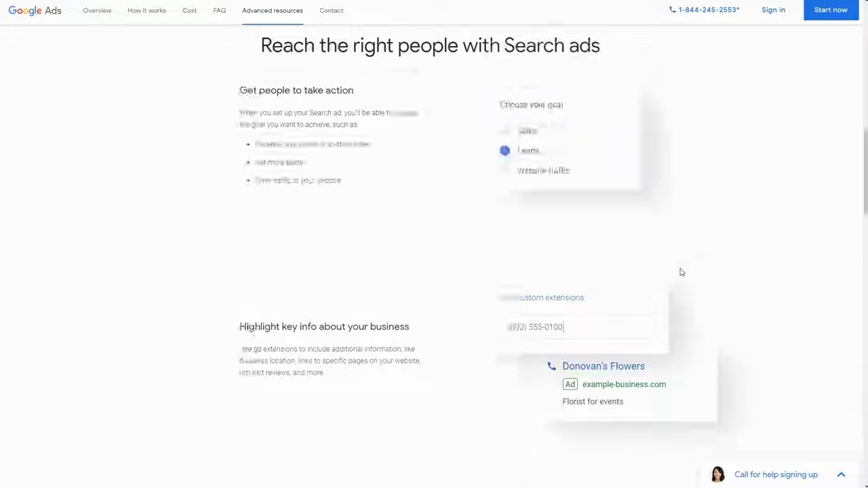
scroll(682, 272, up, 3)
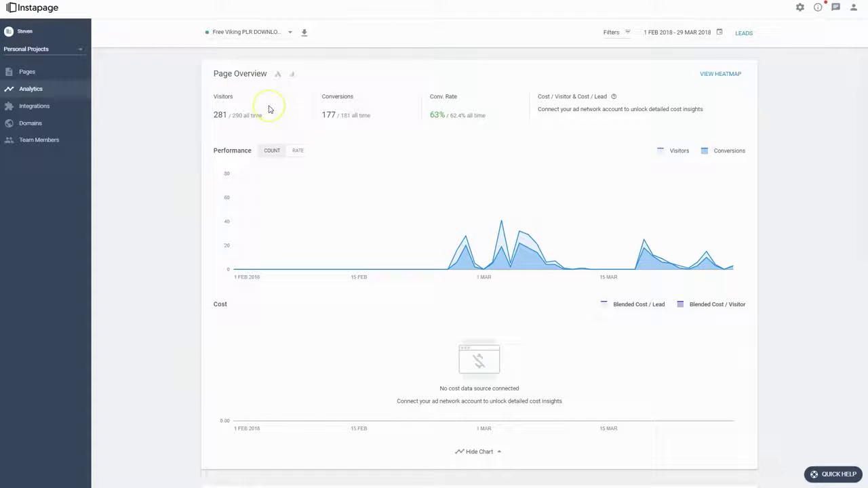
- Review the Free Viking PLR page's analytics, from visitors, conversions and conversion rate to the performance charts and variation data table
mouse_move(336, 119)
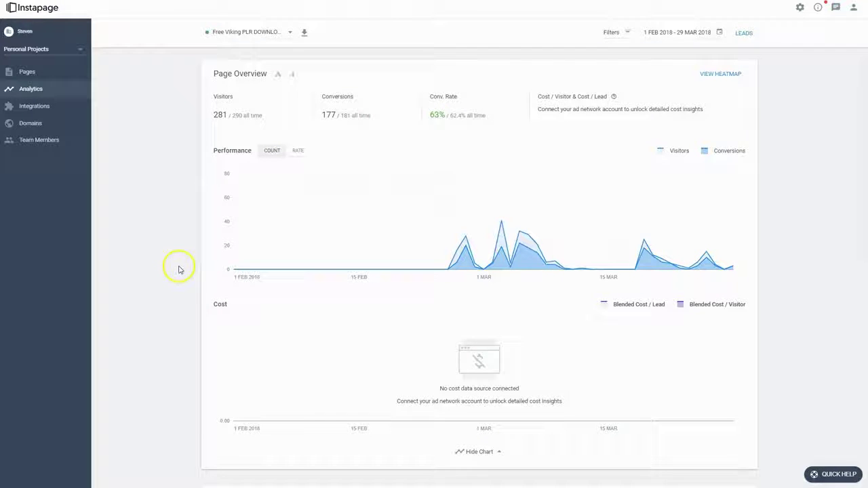
scroll(381, 318, down, 7)
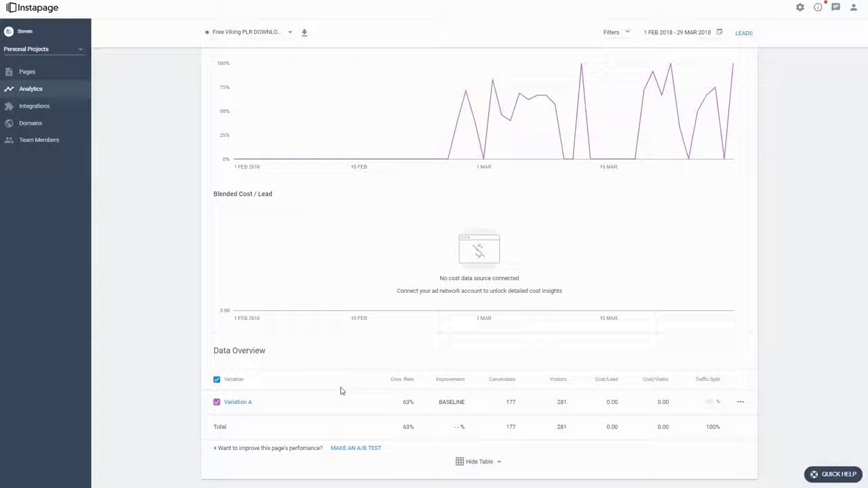
scroll(380, 337, up, 10)
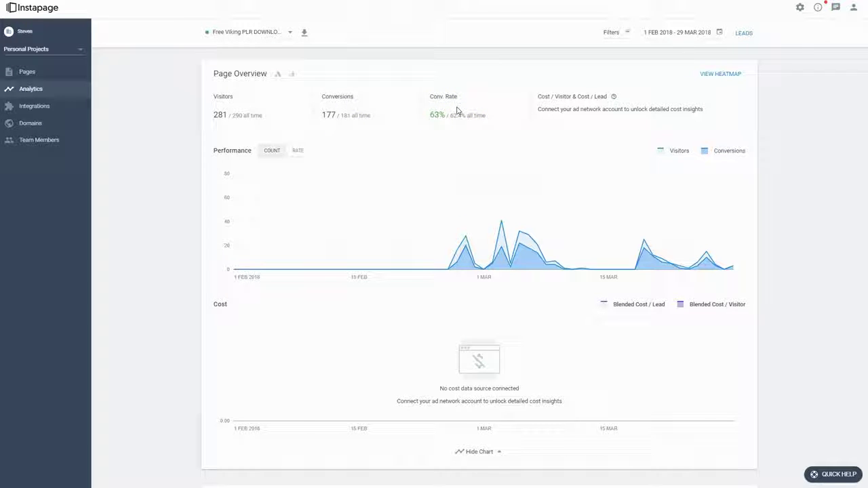
scroll(457, 110, down, 10)
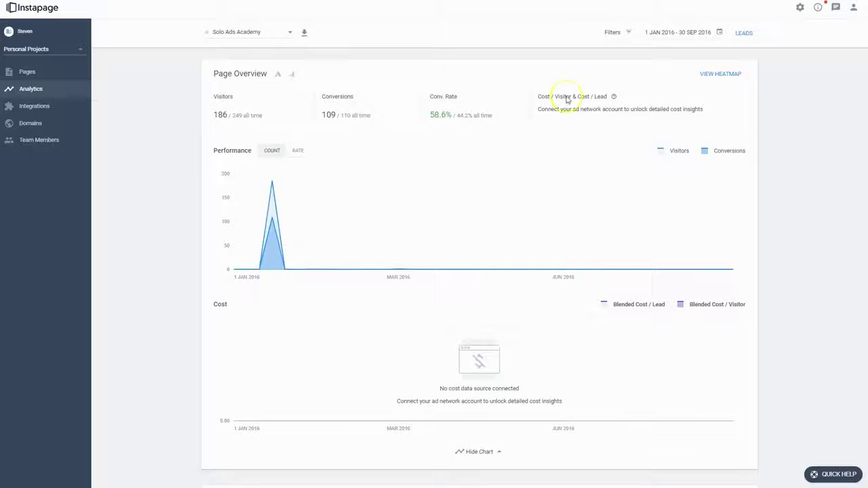
- Examine the Solo Ads Academy page's Data Overview at a larger zoom, comparing the conversion rates of Variations A, B and C
scroll(554, 144, down, 10)
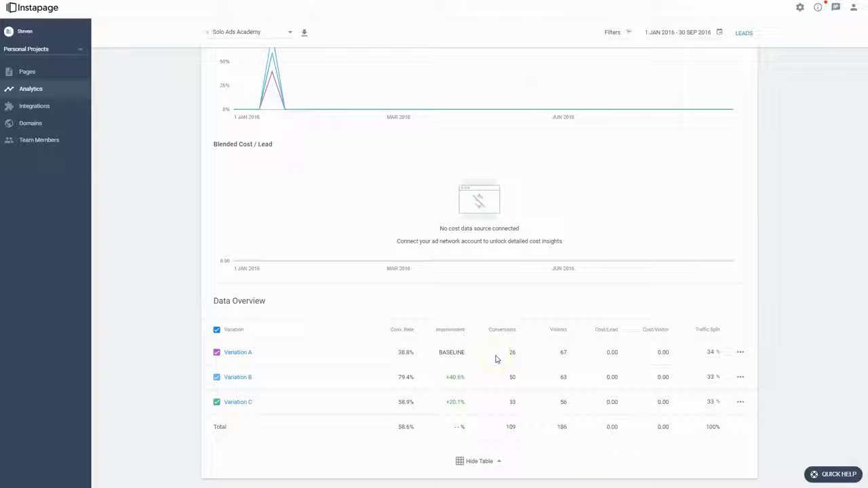
key(ctrl+plus)
key(ctrl+plus)
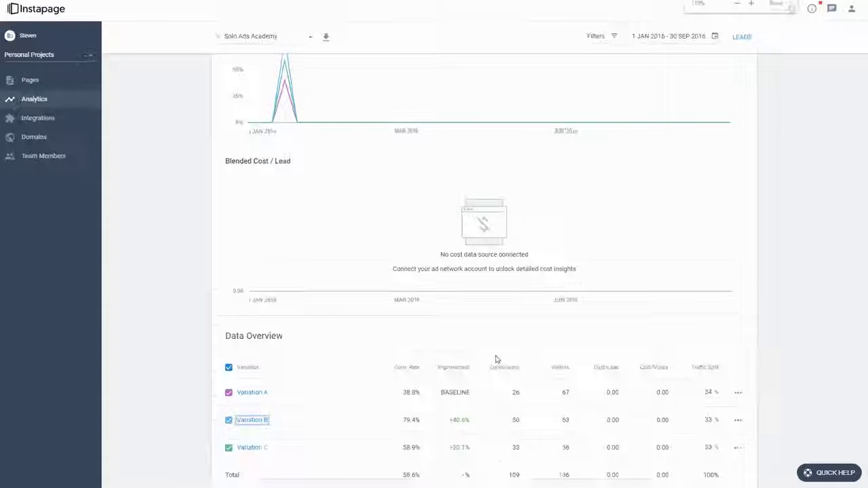
scroll(496, 359, down, 3)
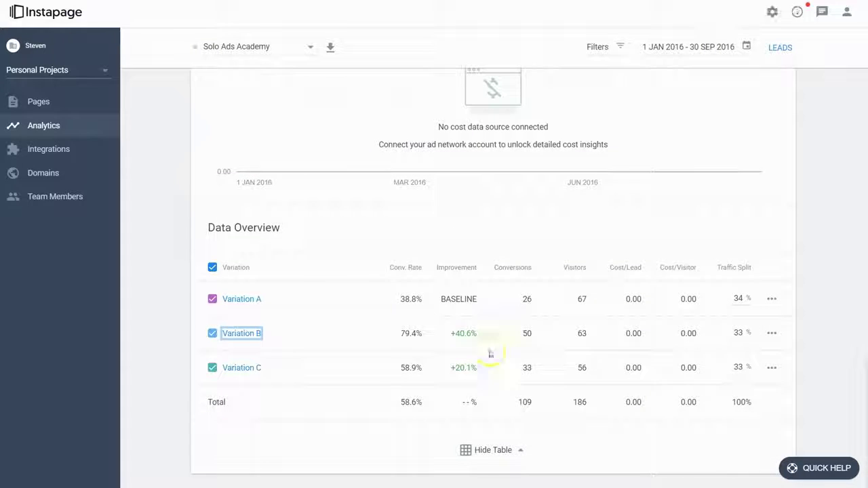
double_click(410, 299)
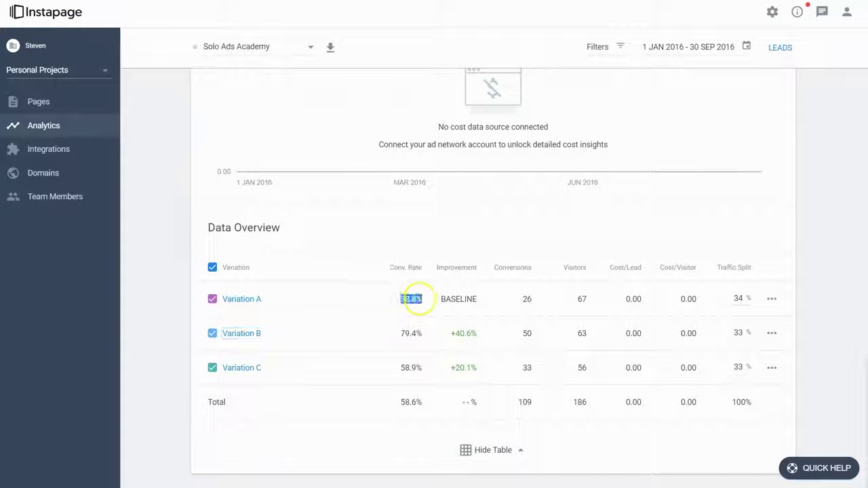
double_click(411, 334)
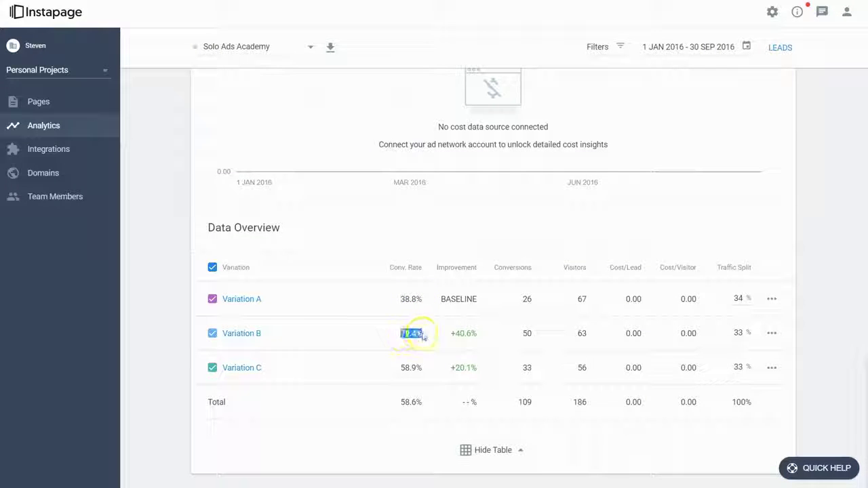
click(414, 335)
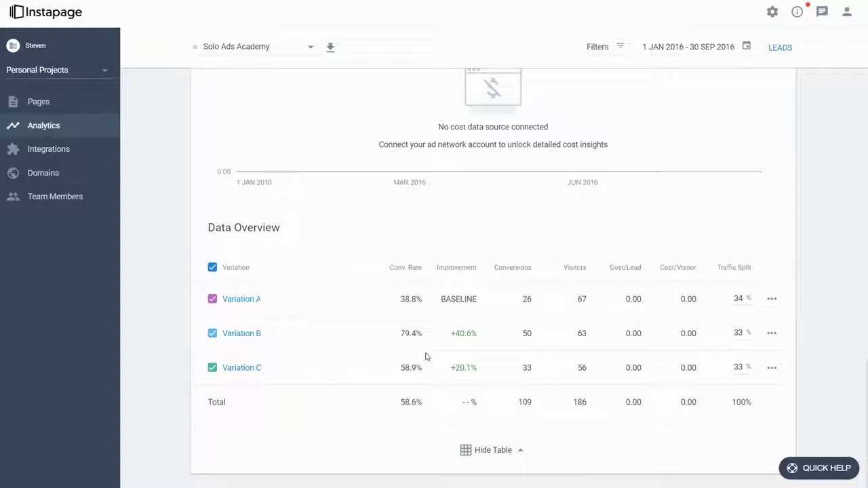
- Enter a traffic split of 5% for Variation A, 90% for Variation B and 5% for Variation C
double_click(737, 334)
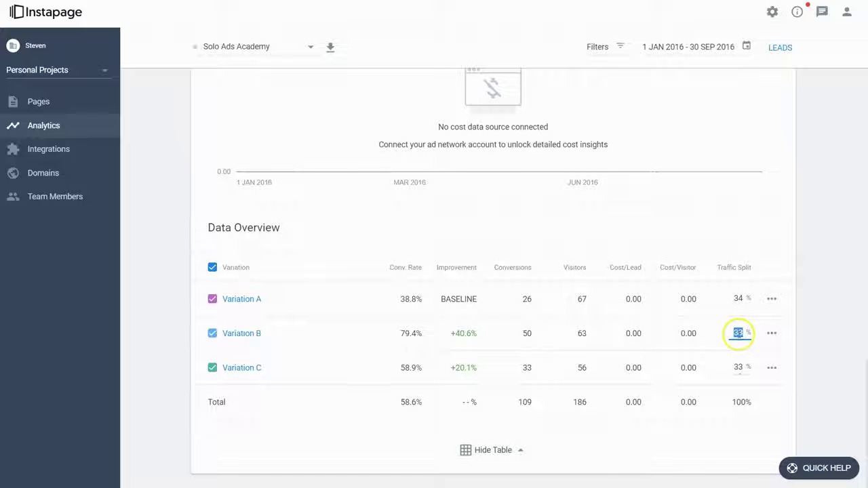
text(90)
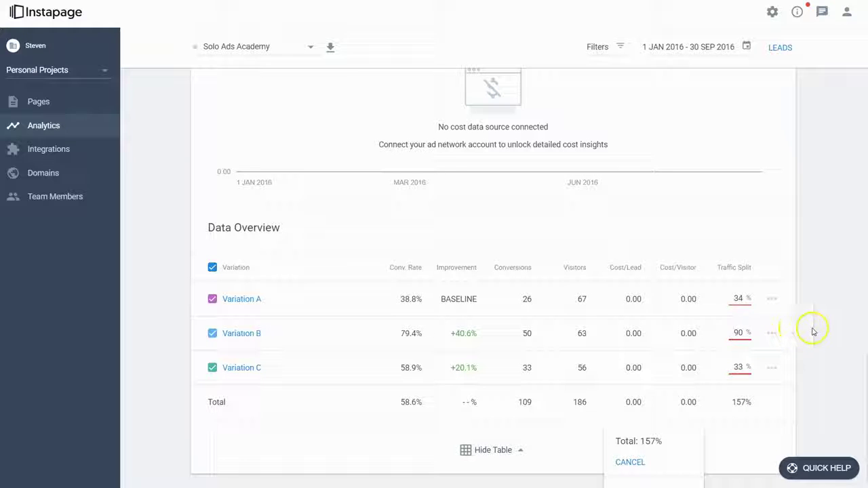
double_click(738, 299)
text(5)
double_click(737, 368)
text(5)
click(817, 346)
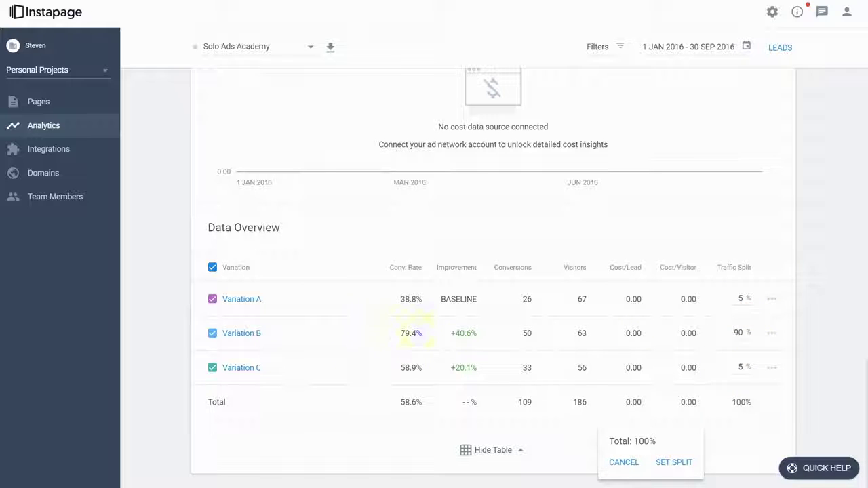